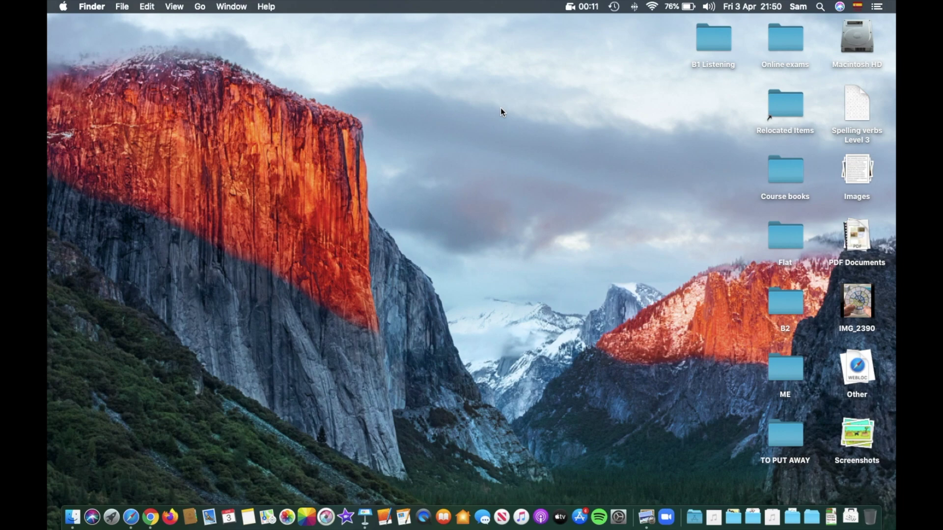
Move through the full-screen spaces, past the textbook page and Keynote slides, to Chrome
key(ctrl+Right)
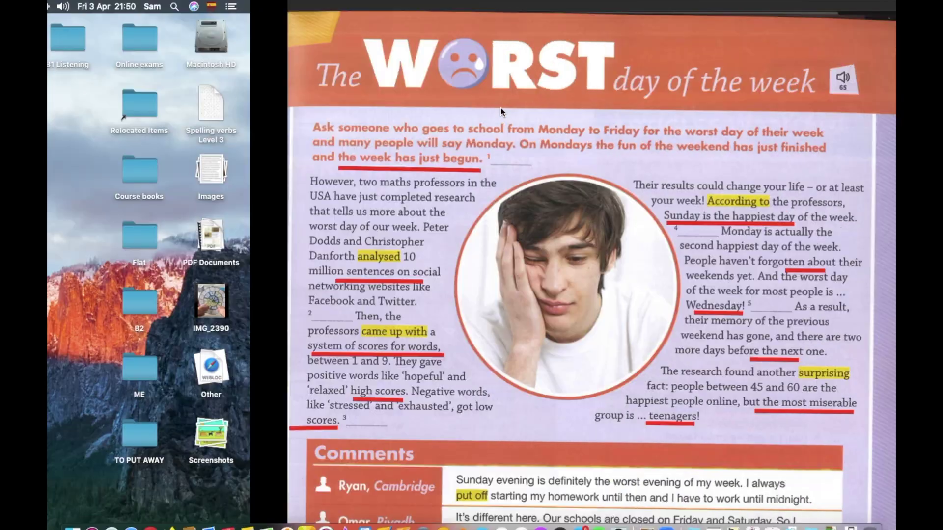
key(ctrl+Right)
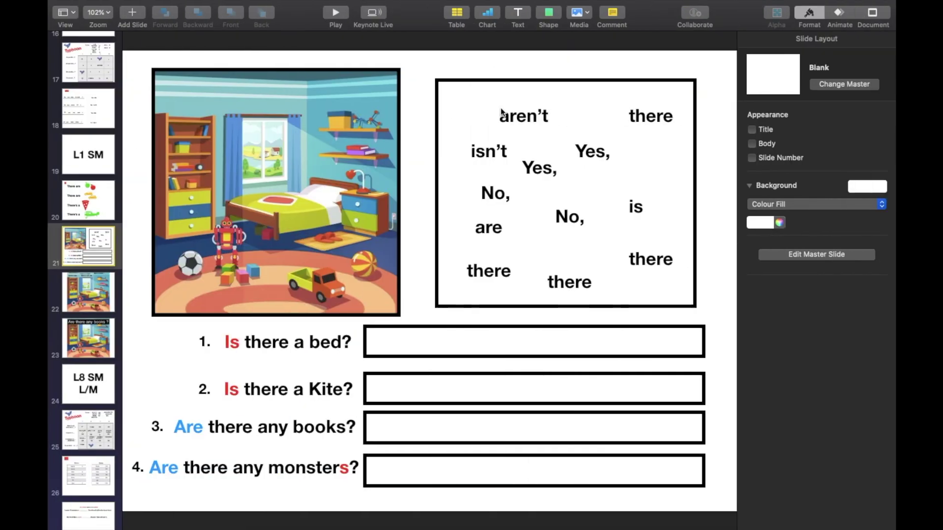
key(ctrl+Right)
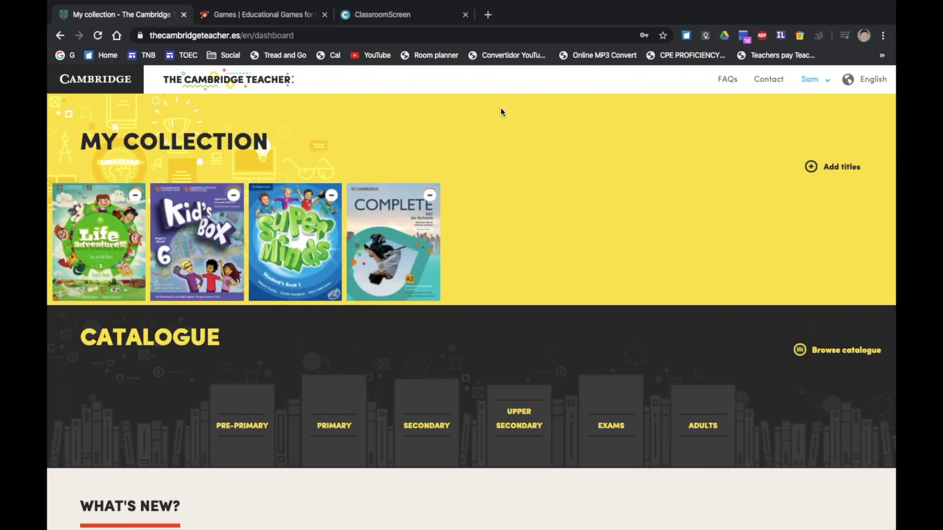
Switch to the Toy Theater games tab in Chrome
click(273, 15)
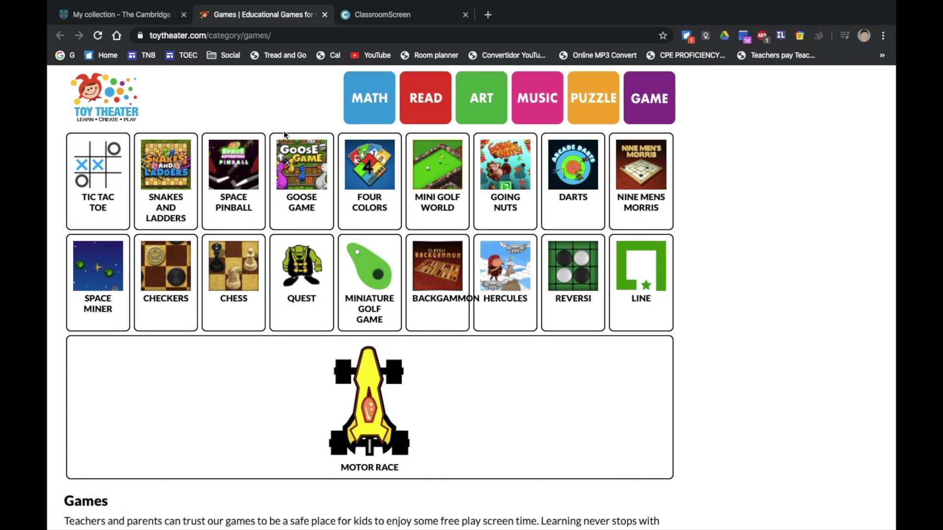
click(392, 15)
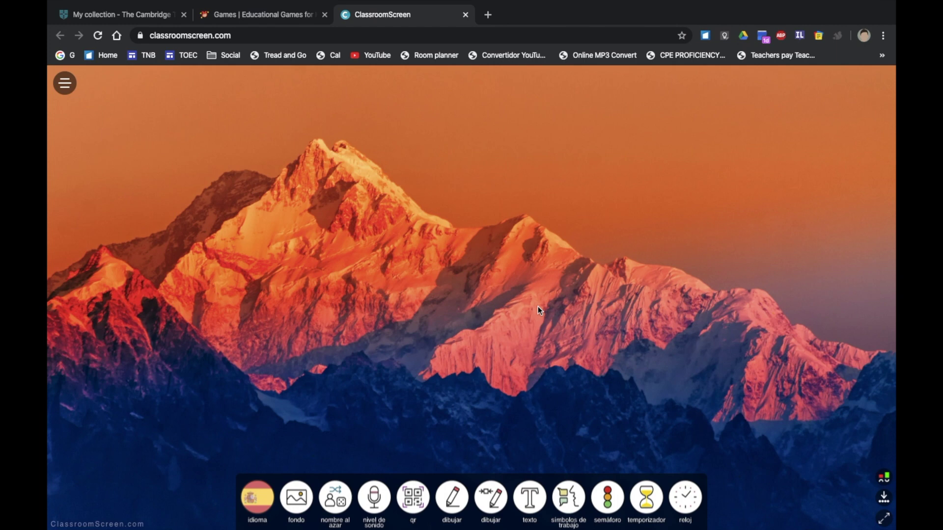
Switch the ClassroomScreen interface language to English (UK) and bring up the background gallery
click(257, 496)
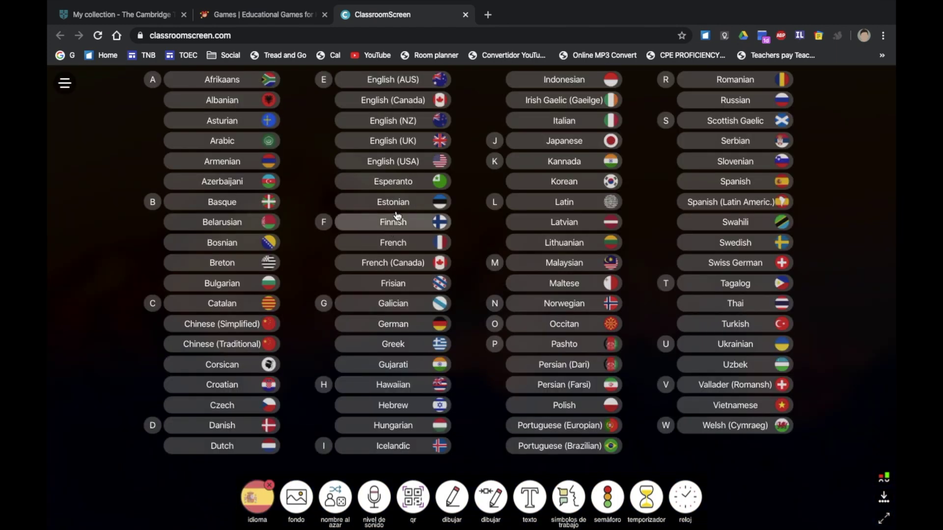
click(401, 142)
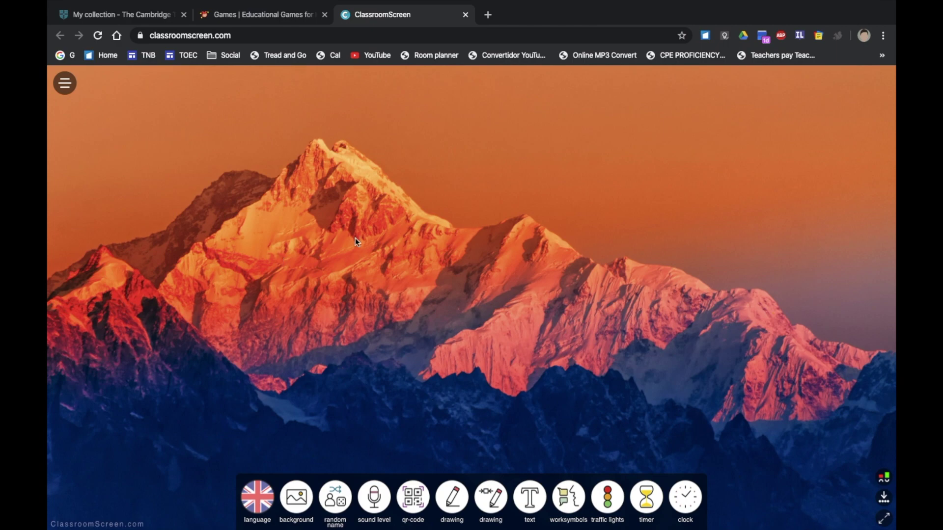
click(297, 502)
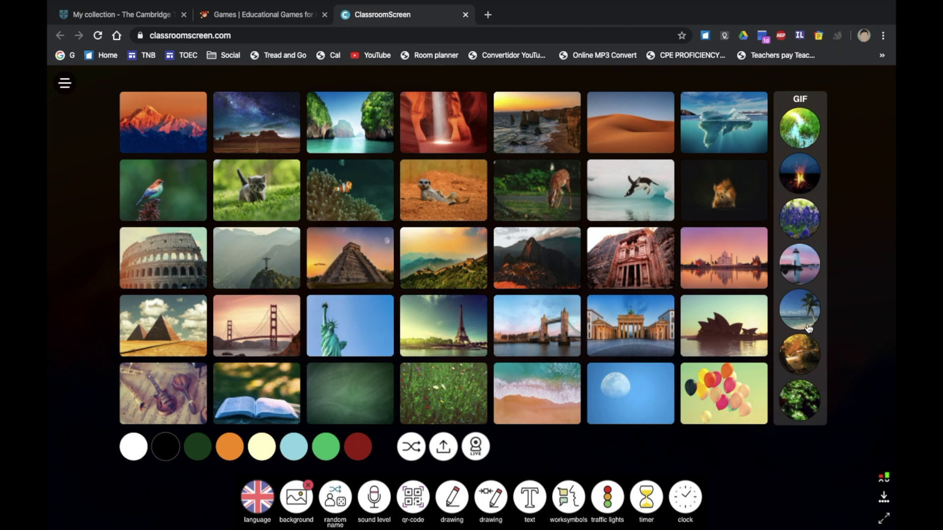
Try the campfire animation and Tower Bridge photo backgrounds, finally settling on Tower Bridge
click(802, 180)
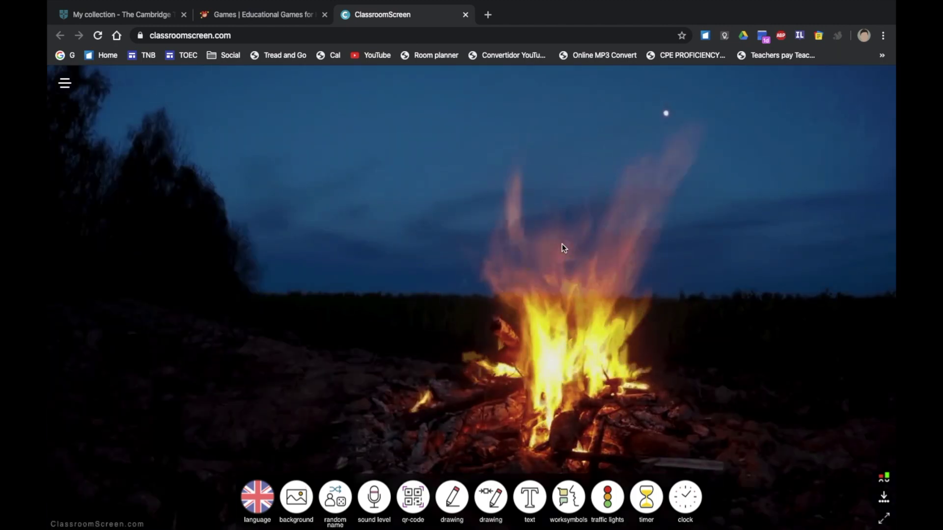
click(297, 498)
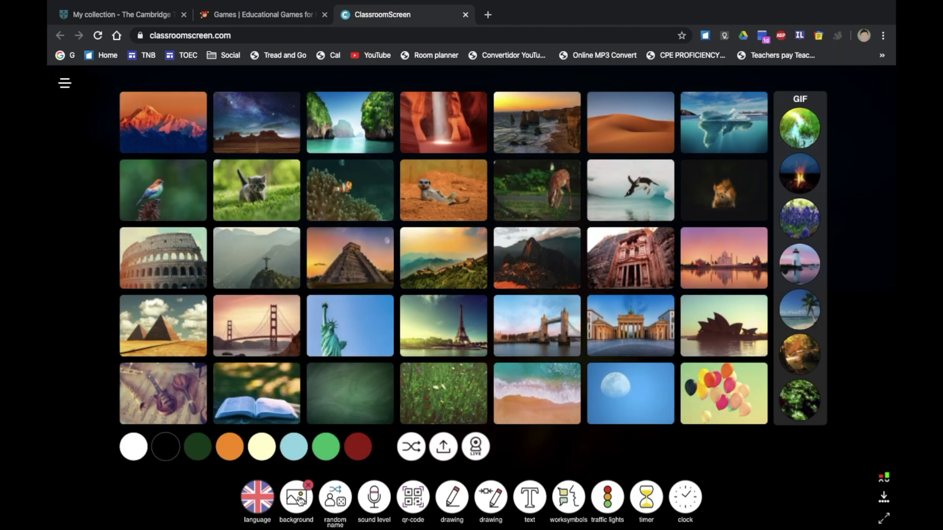
click(526, 323)
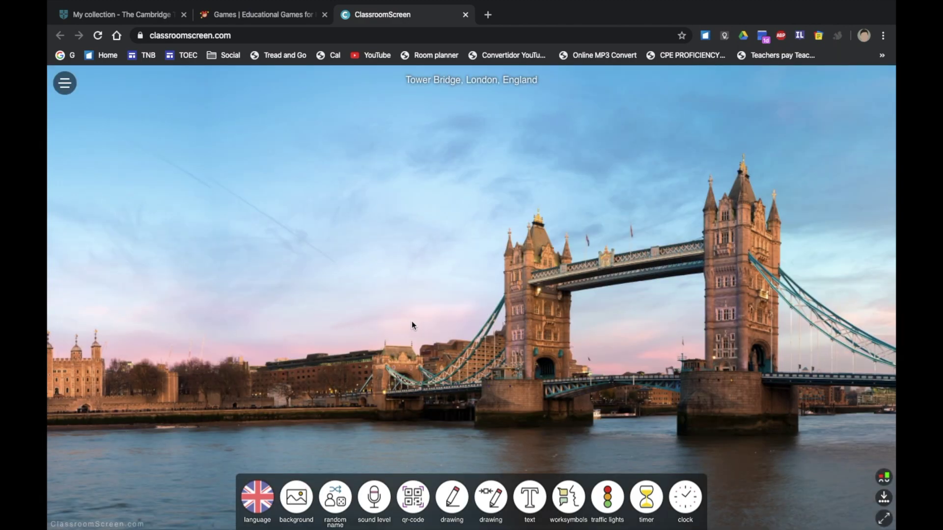
click(295, 498)
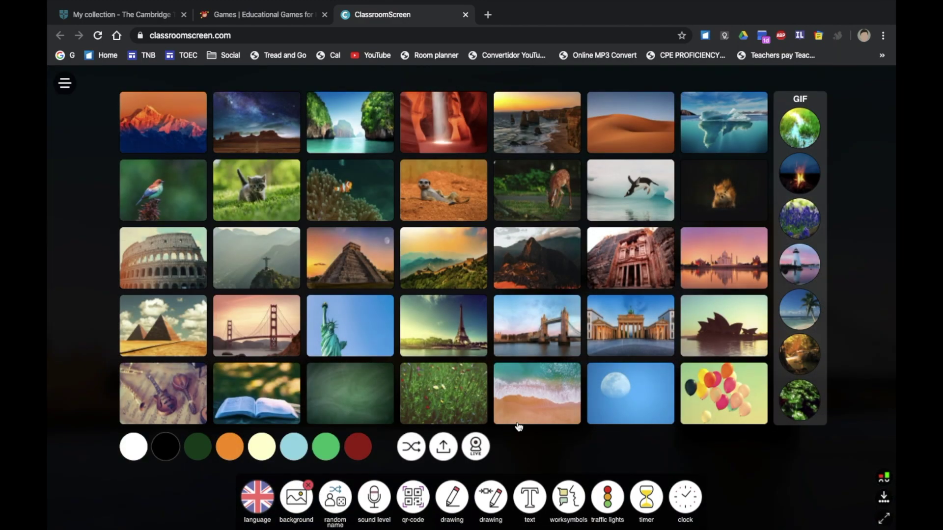
click(808, 175)
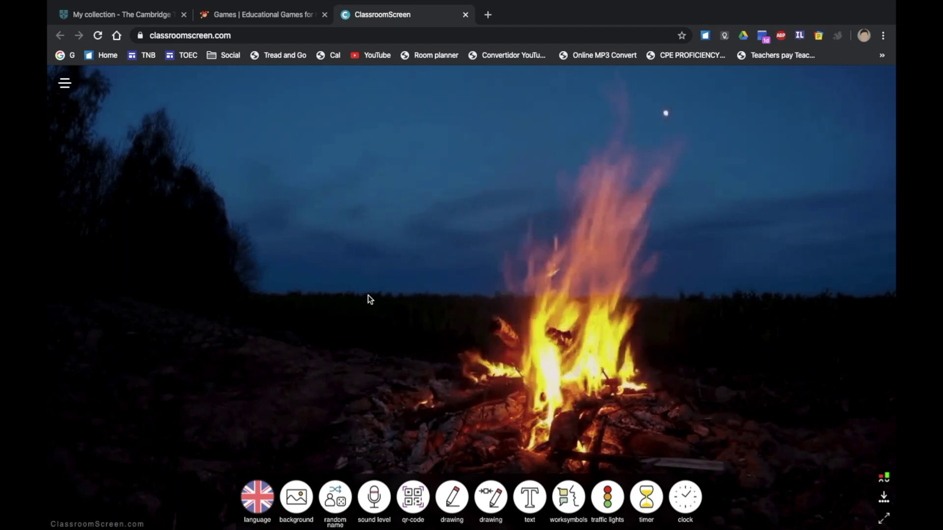
click(296, 497)
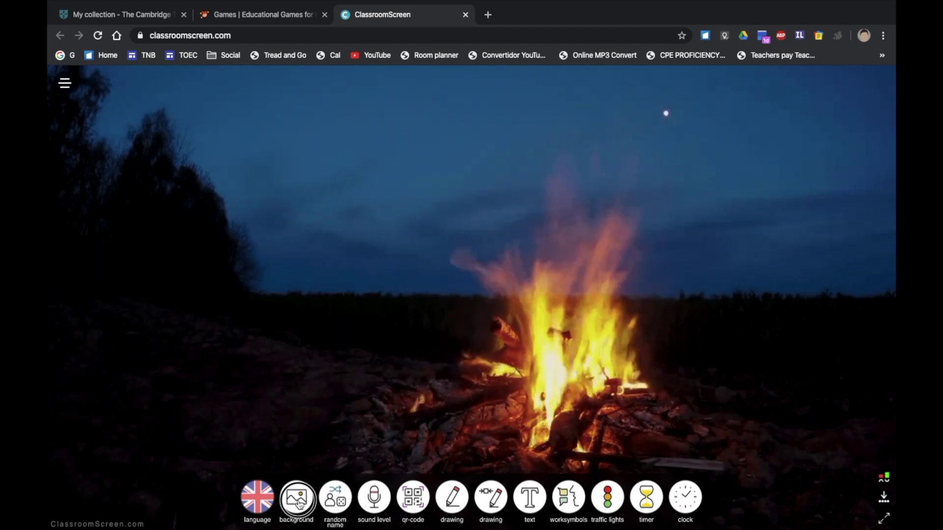
click(496, 327)
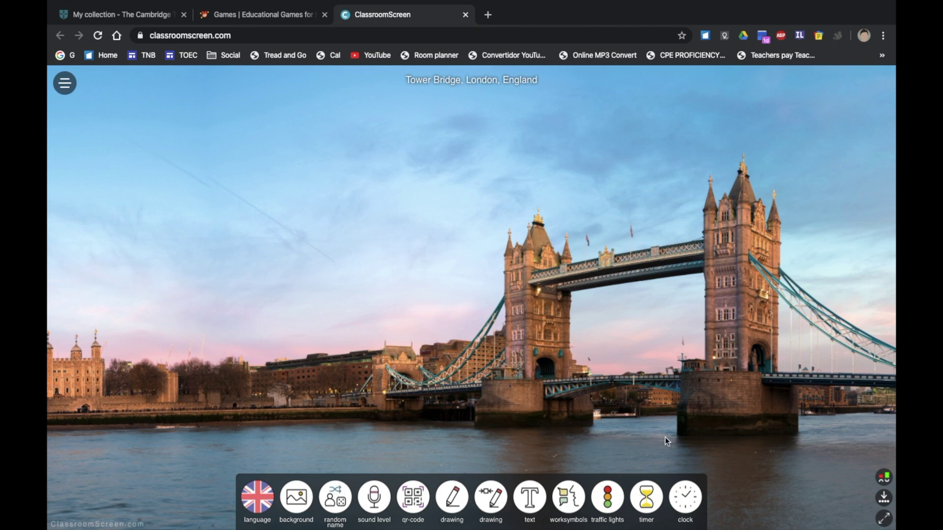
click(684, 504)
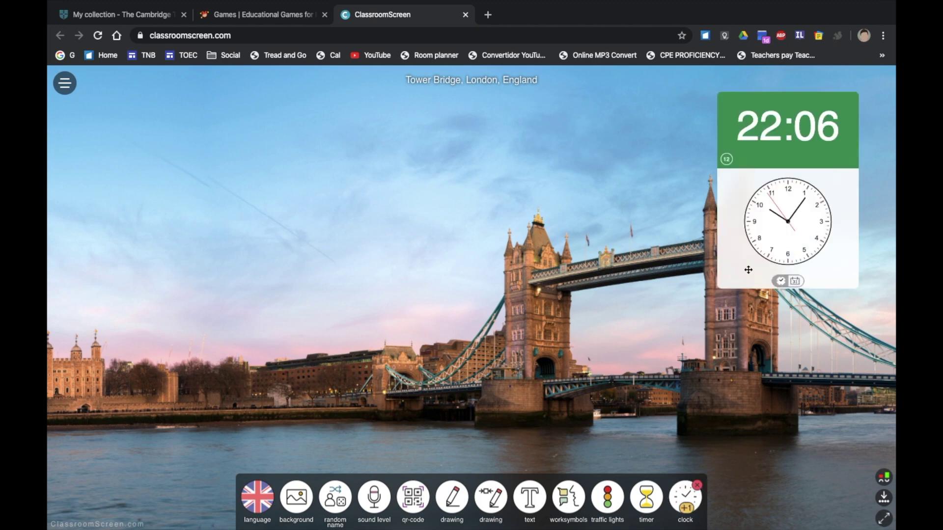
drag(766, 128, 735, 129)
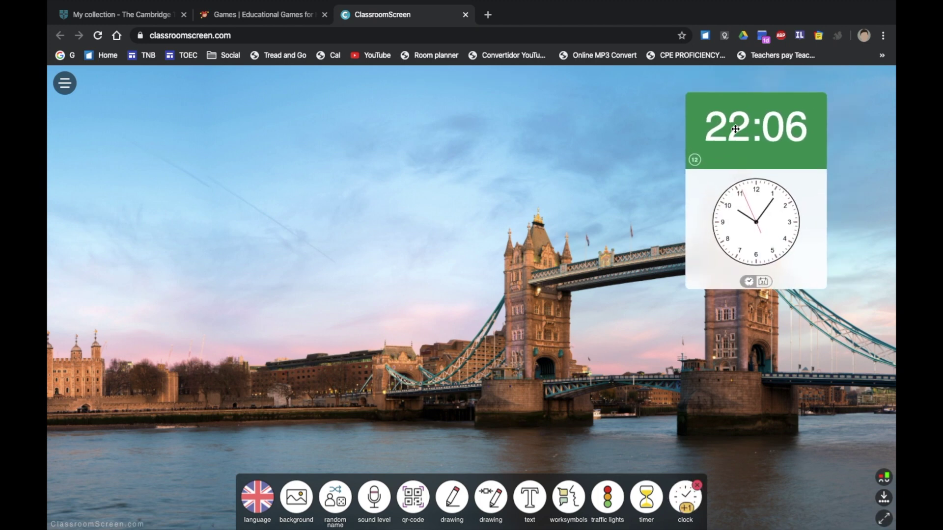
click(764, 282)
click(748, 282)
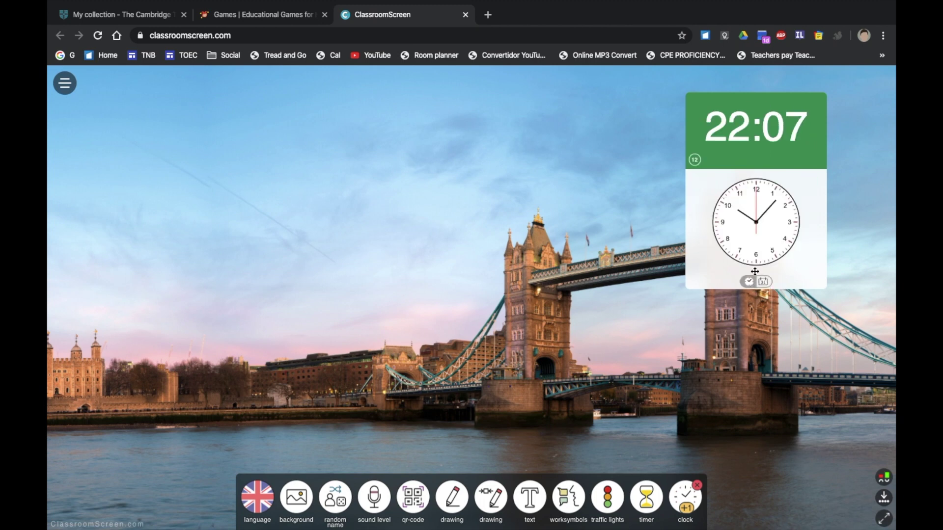
click(687, 511)
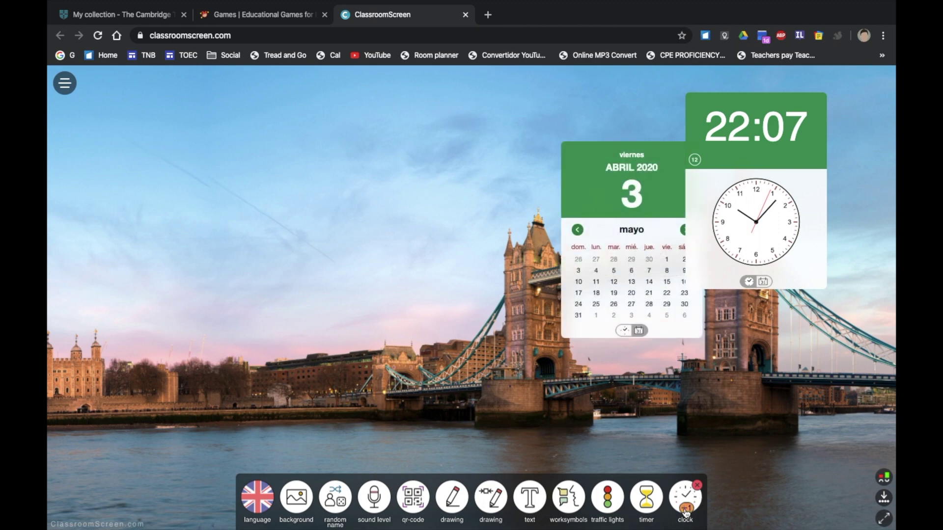
drag(640, 176, 600, 130)
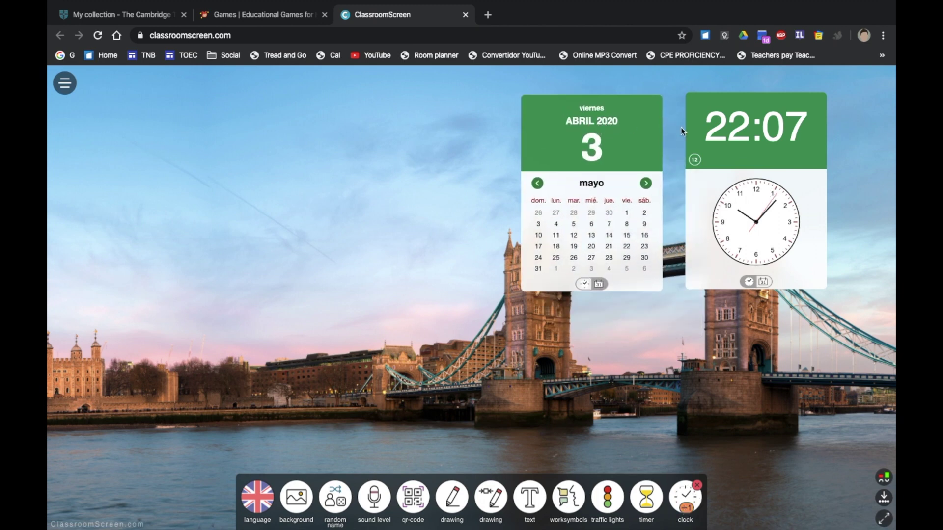
drag(748, 113, 787, 114)
drag(636, 120, 673, 118)
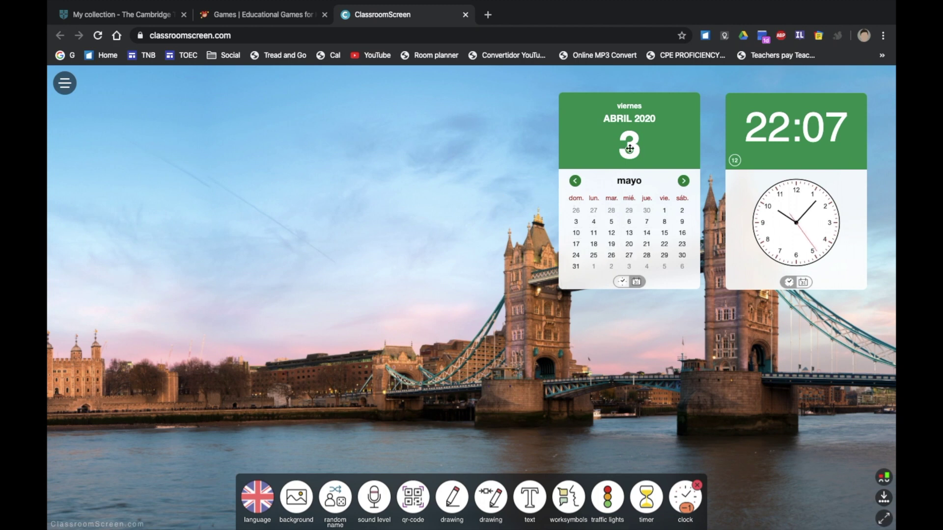
drag(650, 122, 785, 126)
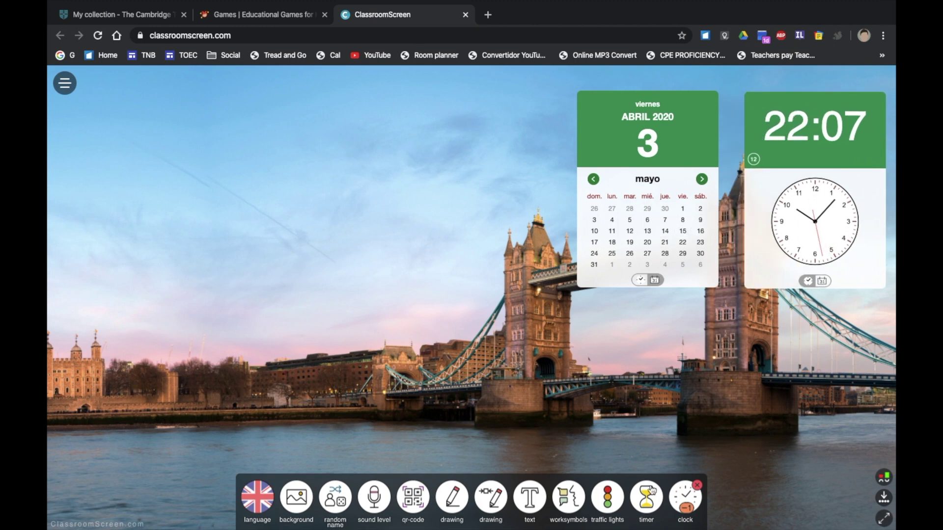
click(698, 486)
click(646, 497)
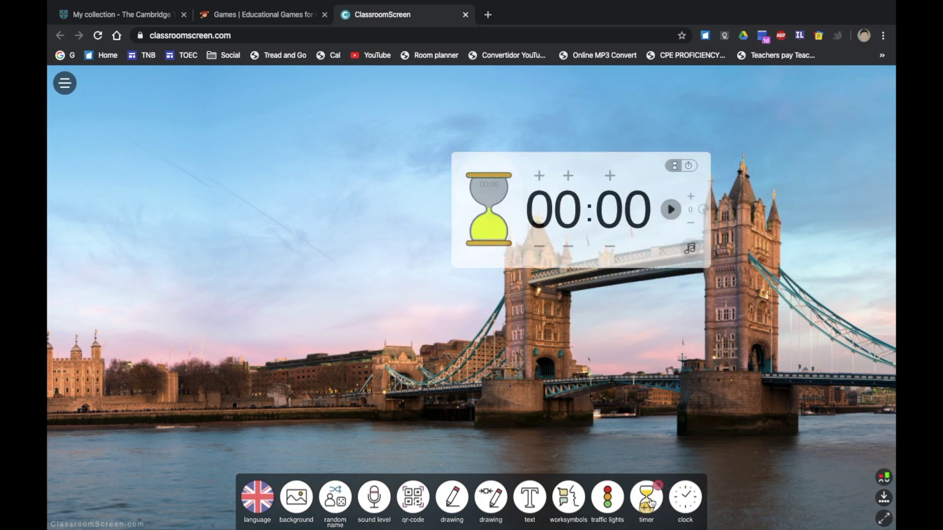
drag(496, 258, 401, 289)
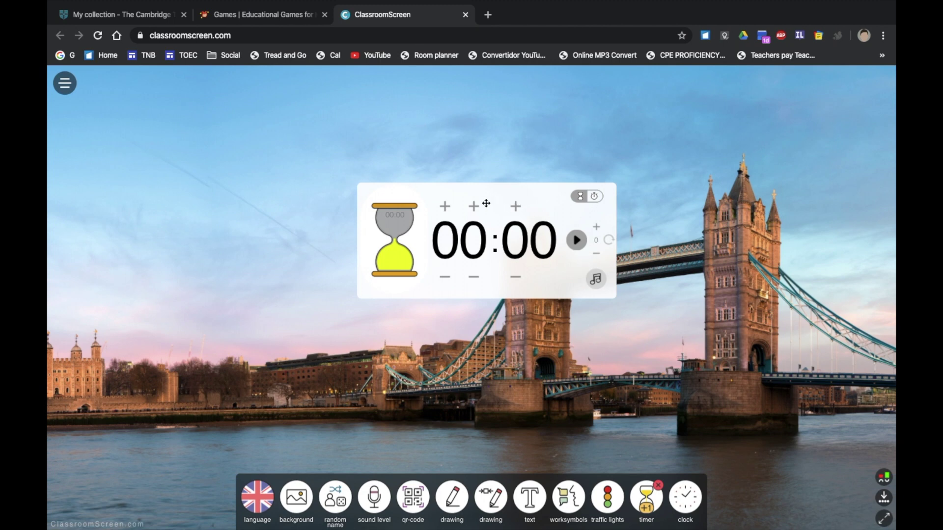
click(474, 207)
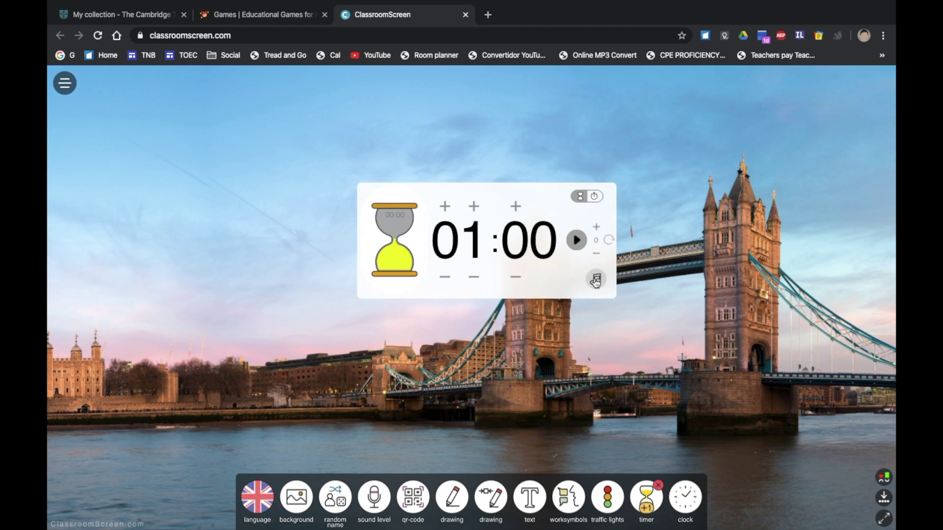
click(595, 281)
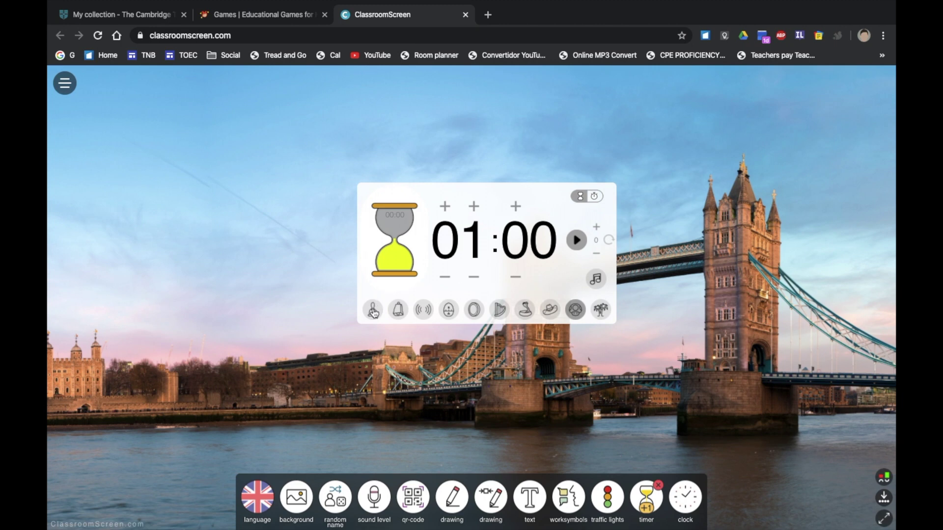
click(373, 310)
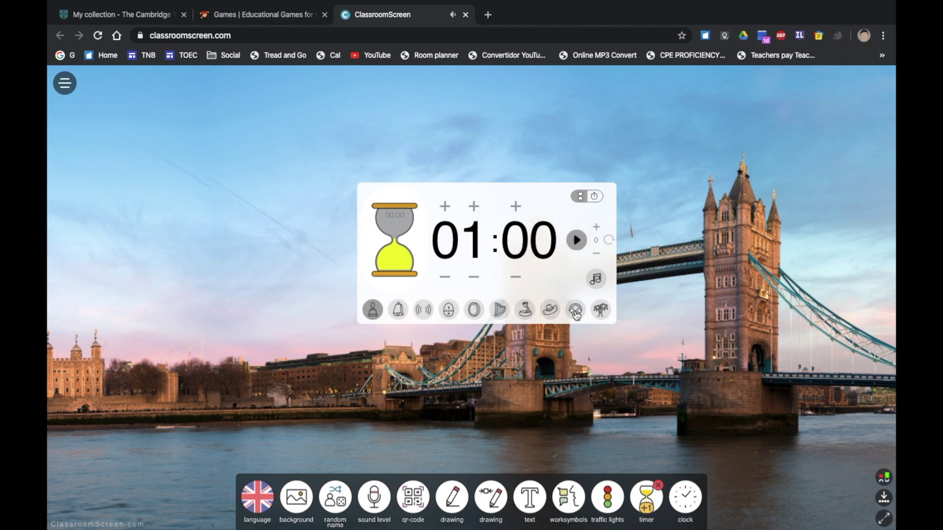
click(575, 310)
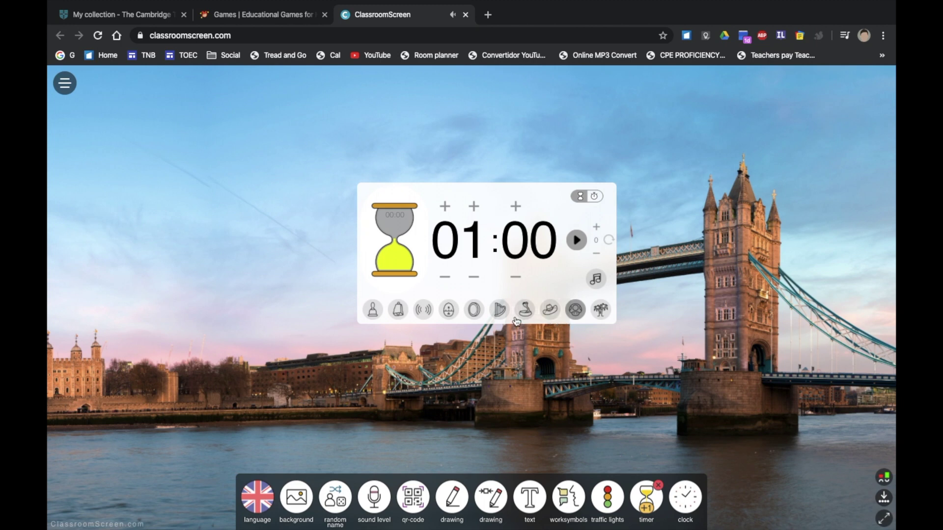
drag(371, 241, 367, 229)
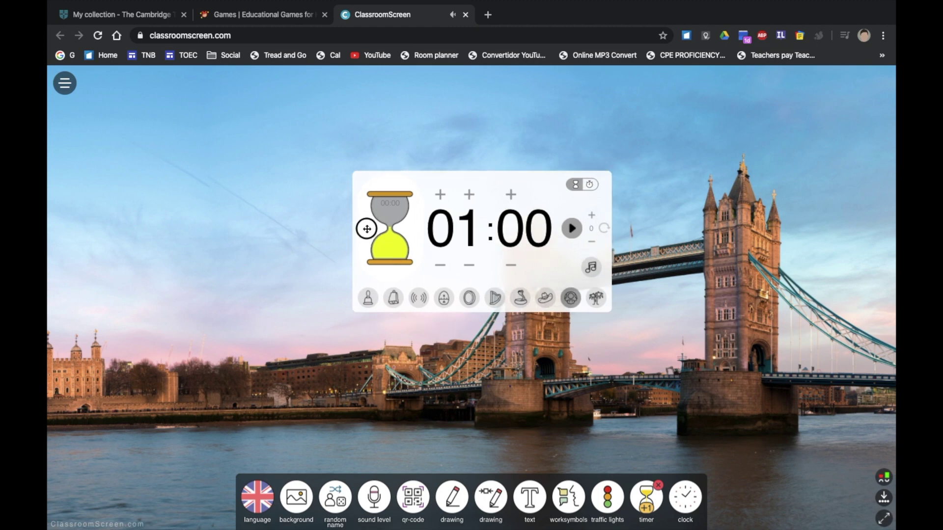
click(591, 186)
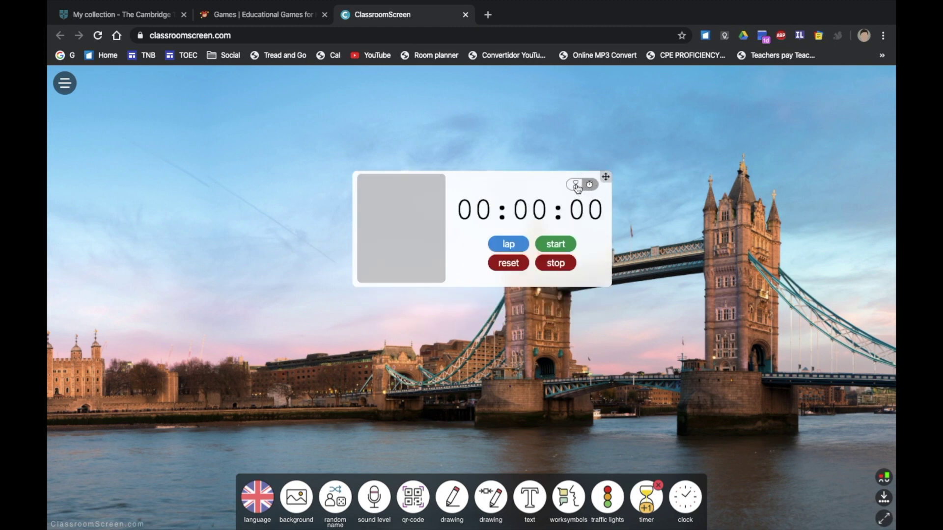
click(577, 185)
click(657, 486)
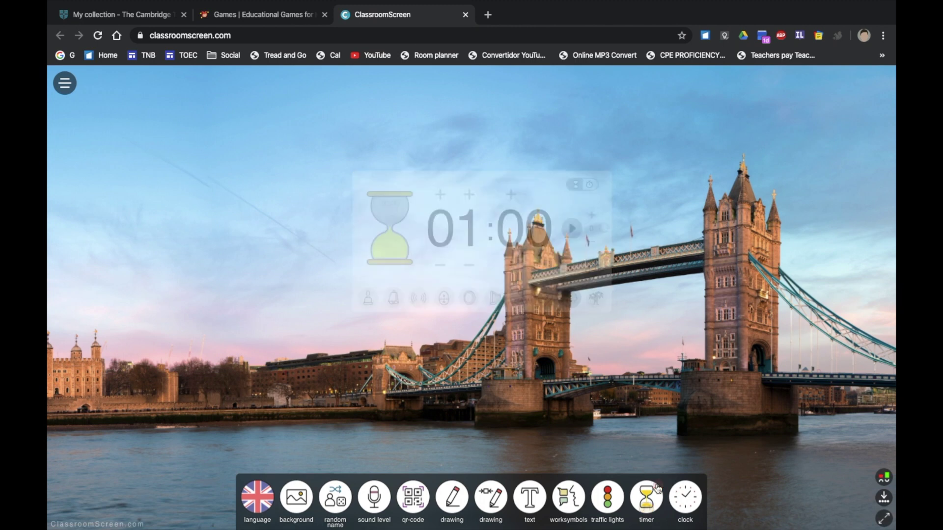
click(612, 506)
drag(481, 225, 508, 206)
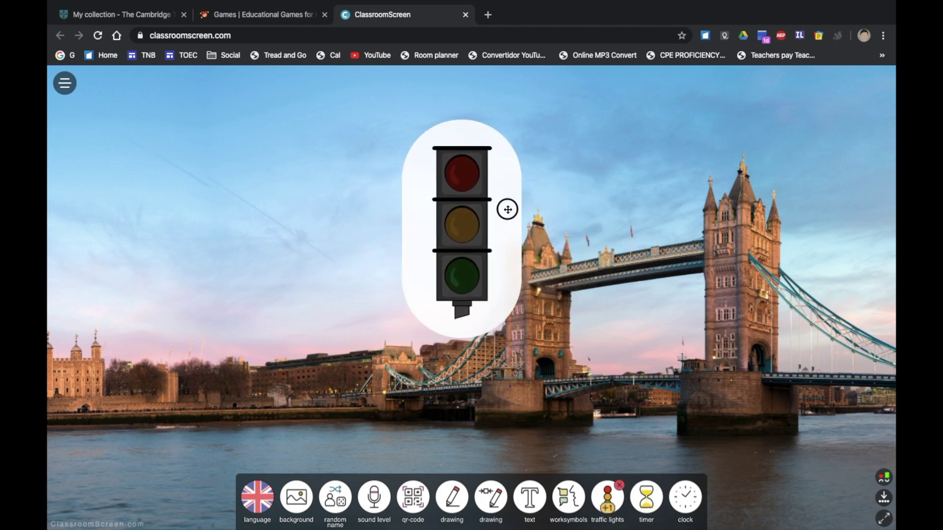
click(464, 175)
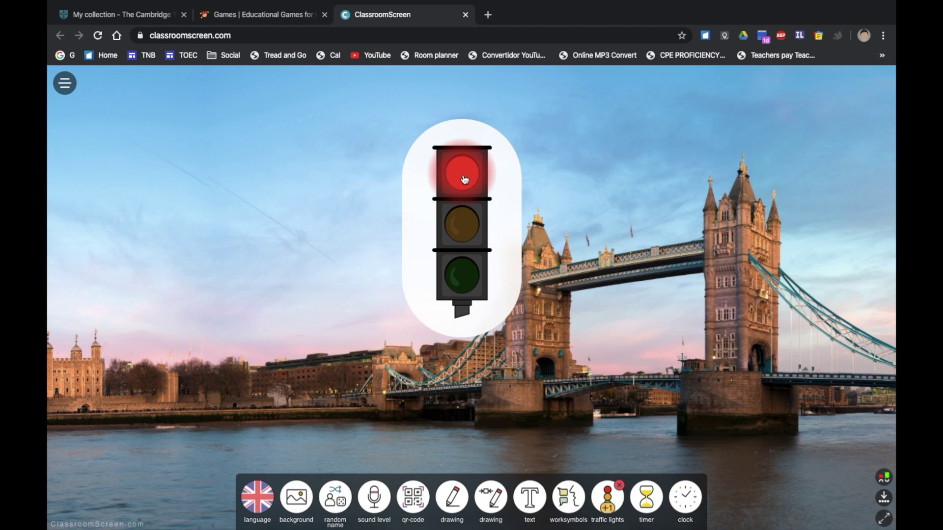
click(460, 229)
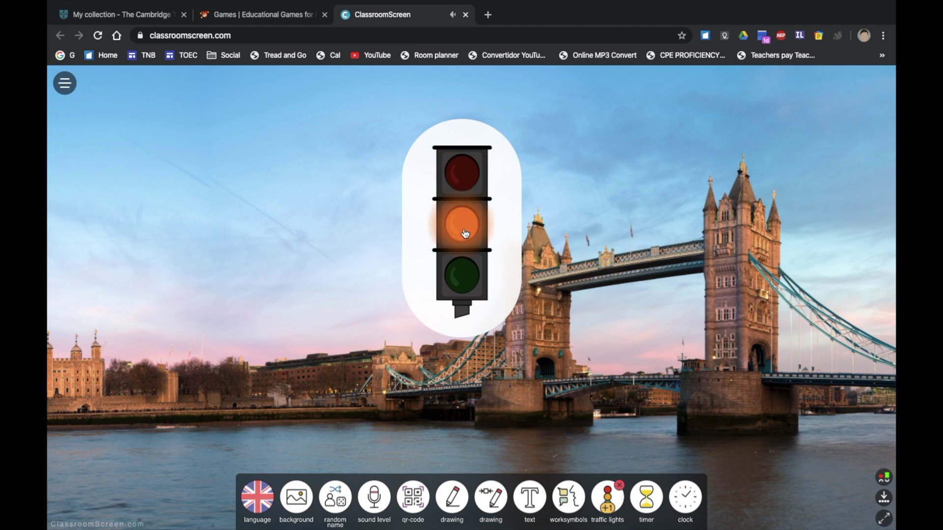
click(462, 183)
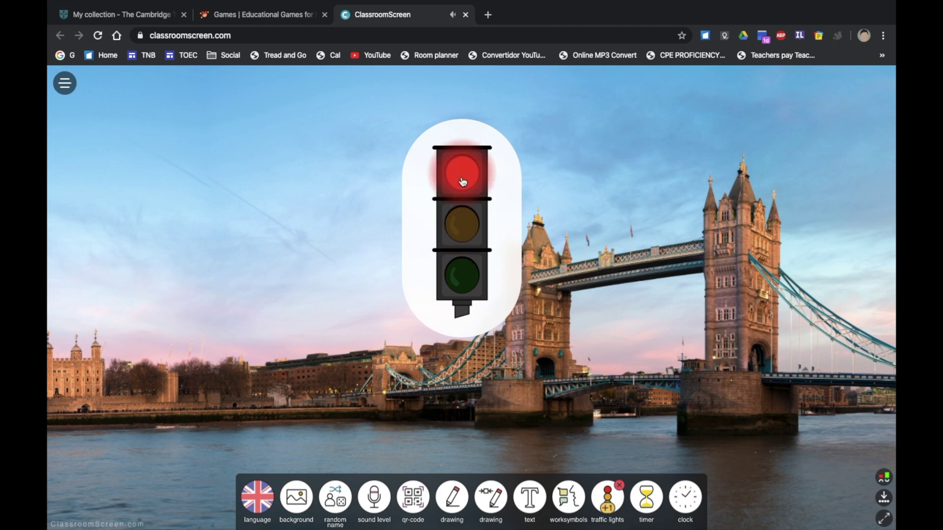
click(462, 285)
drag(496, 227, 529, 224)
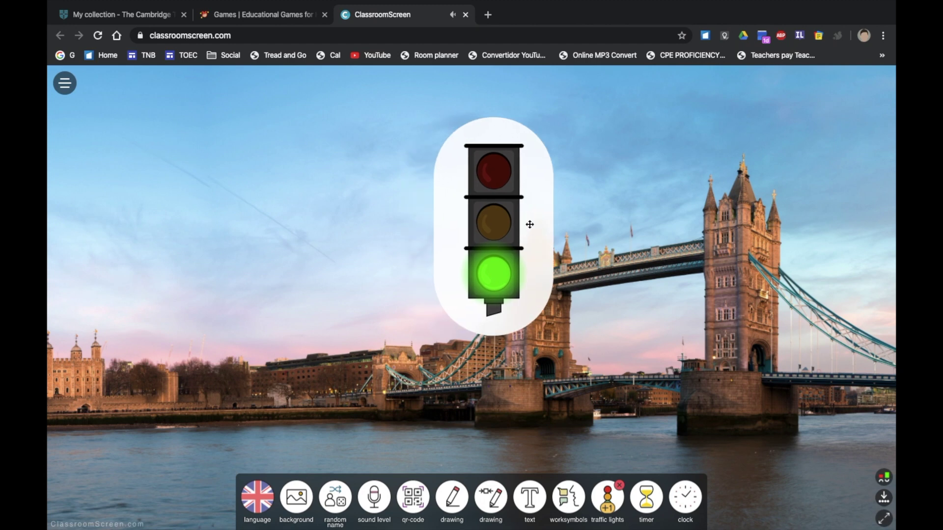
drag(452, 219, 440, 212)
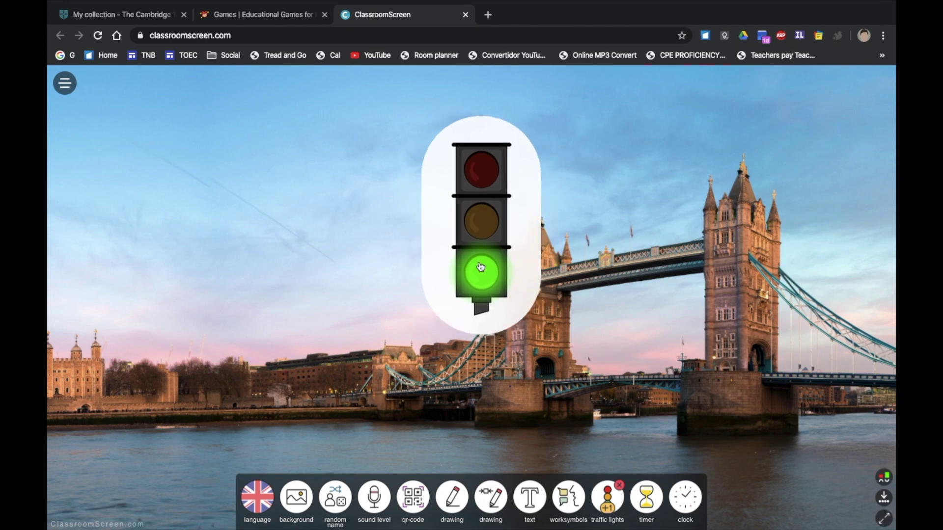
click(619, 485)
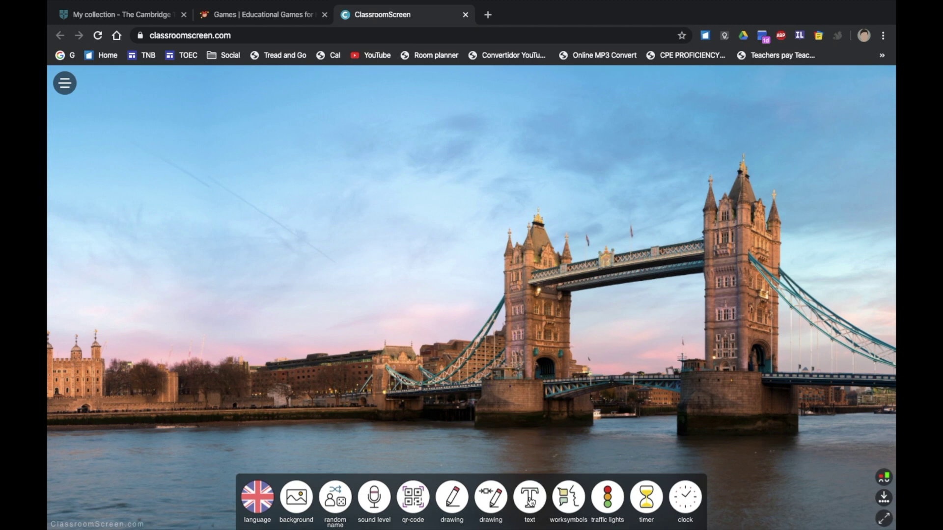
click(530, 497)
drag(437, 107, 455, 105)
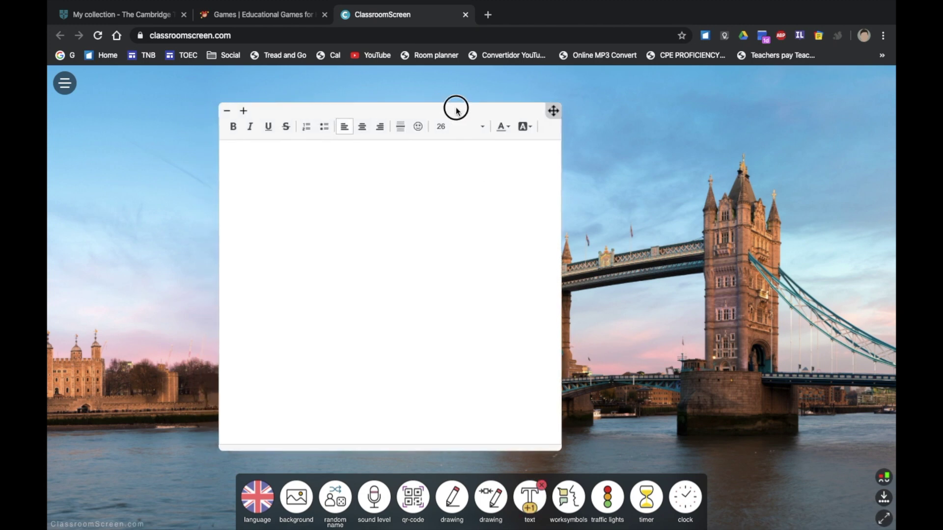
click(246, 112)
click(228, 112)
drag(434, 110, 444, 109)
drag(563, 114, 602, 118)
click(360, 189)
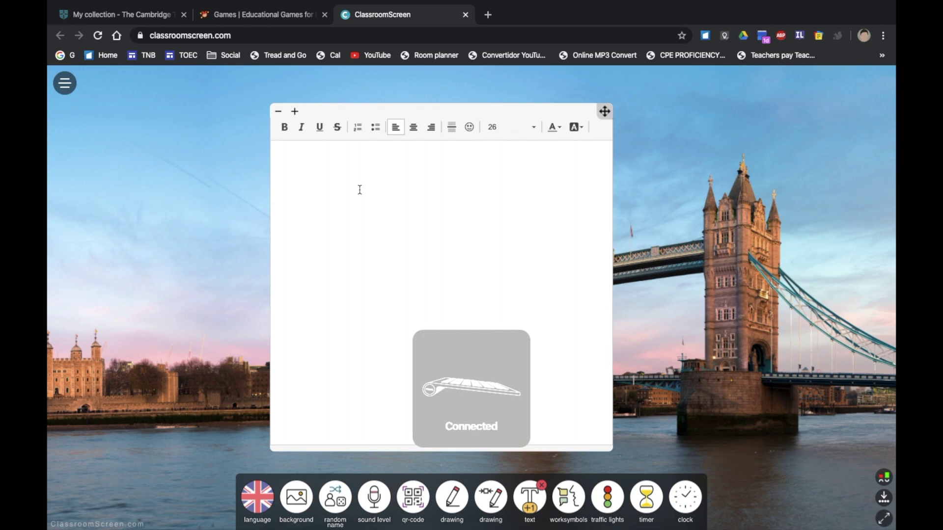
text(ello)
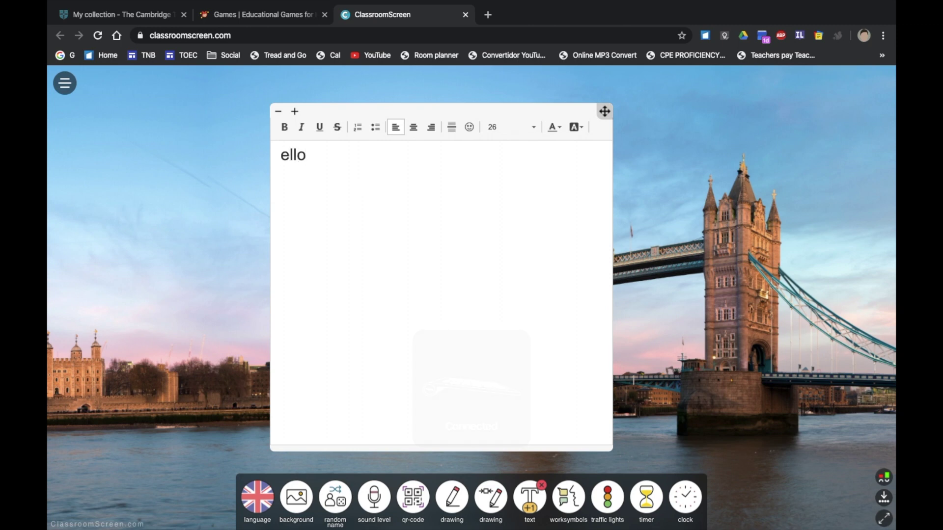
key(BackSpace)
key(BackSpace)
key(BackSpace)
key(BackSpace)
text(hello)
click(540, 485)
Open the drawing board, handwrite a name starting with a large S, then wipe it clean
click(452, 496)
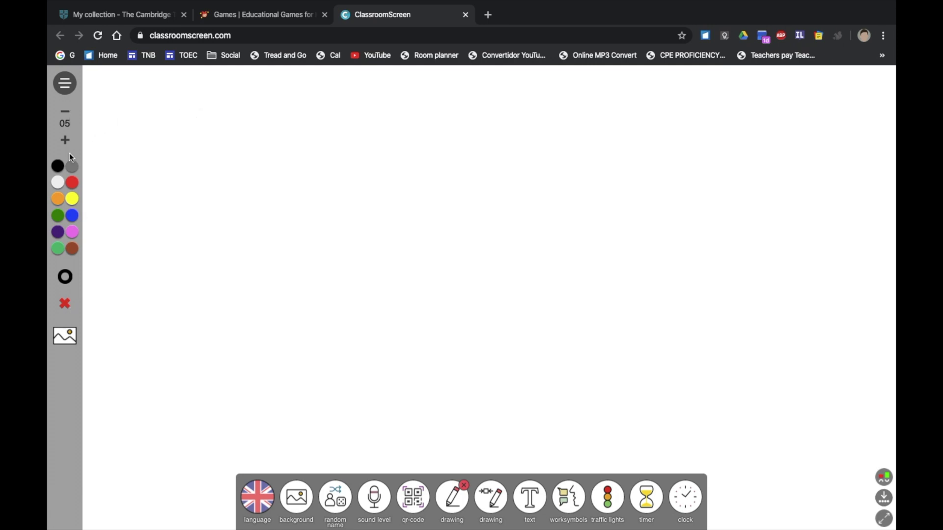
mouse_move(244, 113)
mouse_down()
mouse_move(225, 109)
mouse_move(250, 168)
mouse_move(162, 204)
mouse_move(172, 199)
mouse_up()
mouse_move(286, 220)
mouse_down()
mouse_move(349, 177)
mouse_move(363, 191)
mouse_move(402, 198)
mouse_move(428, 190)
mouse_move(590, 203)
mouse_up()
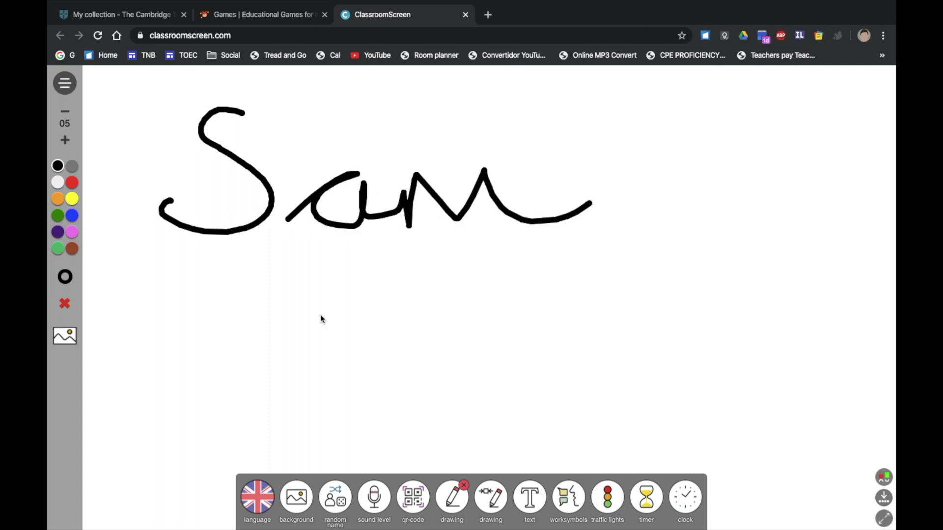
click(64, 303)
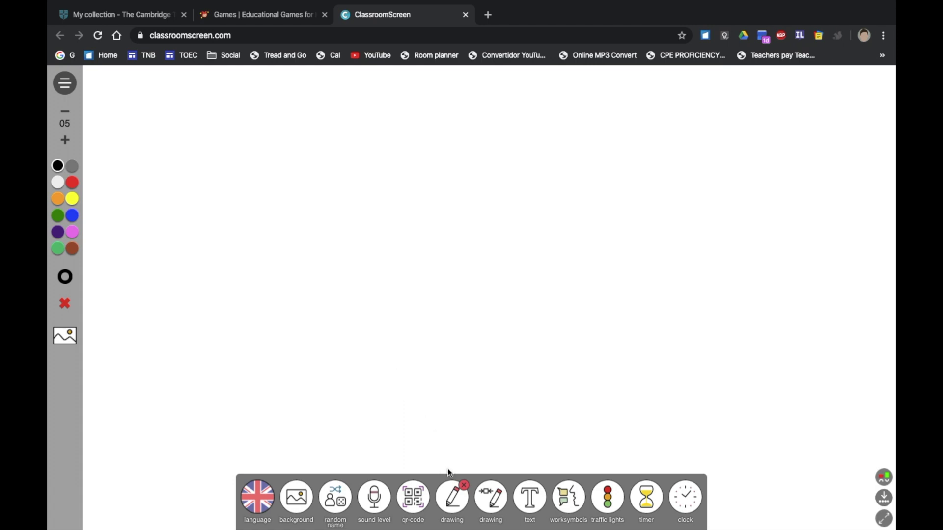
Add a random name picker, nudge it down and left, and close the drawing canvas
click(337, 498)
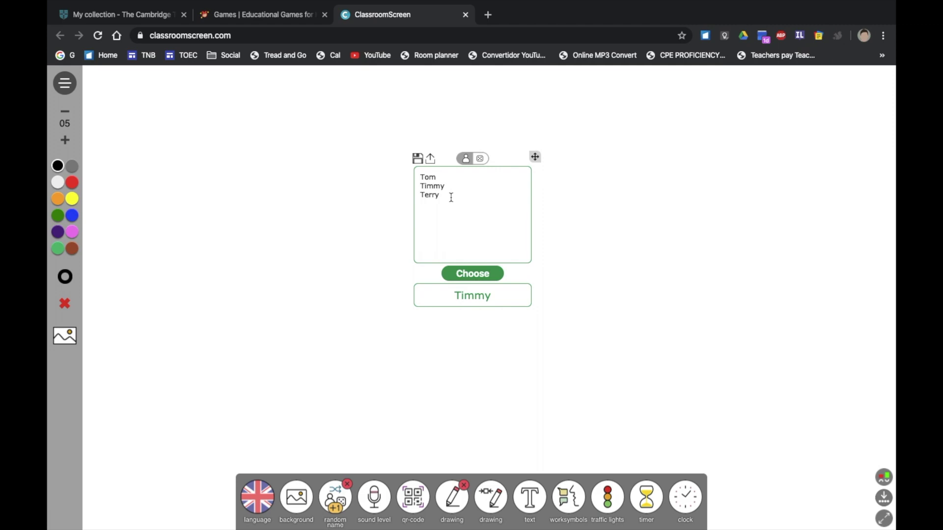
drag(538, 159, 520, 173)
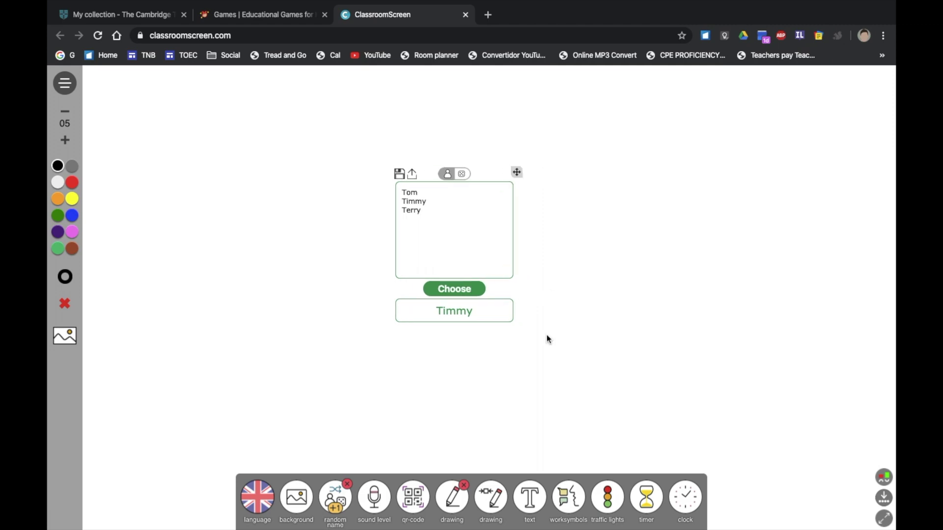
click(465, 486)
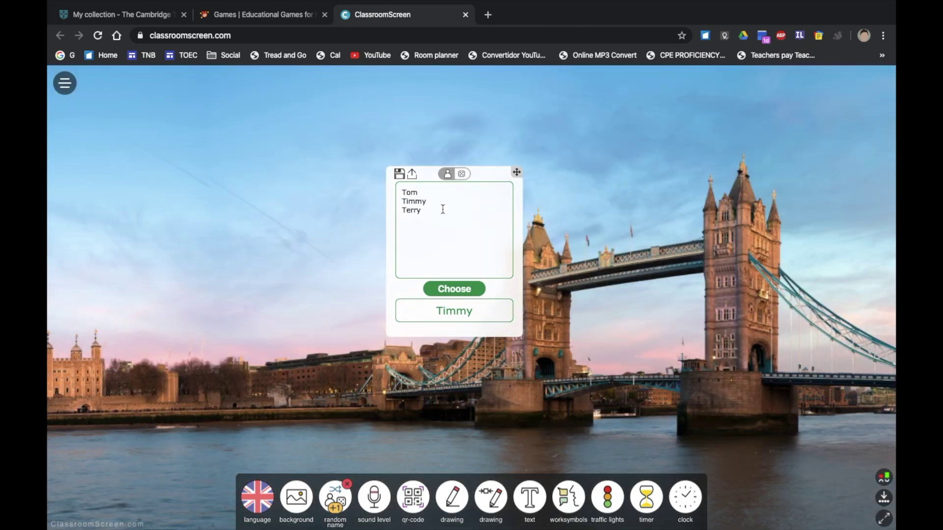
Pick three random names in a row, then close and reopen the name picker
click(458, 290)
click(455, 290)
click(453, 290)
click(348, 486)
click(335, 496)
Switch the picker to dice, roll two then three dice, remove it, and return to Toy Theater
click(462, 175)
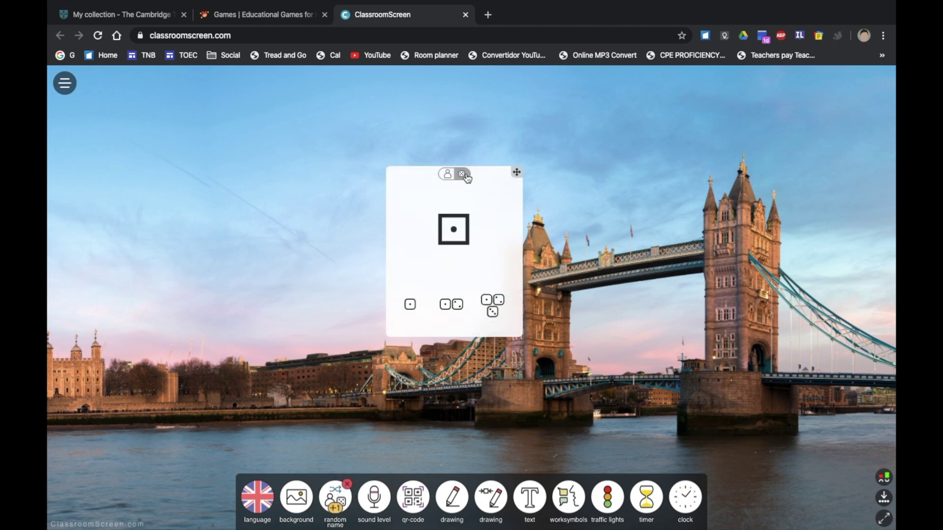
click(456, 306)
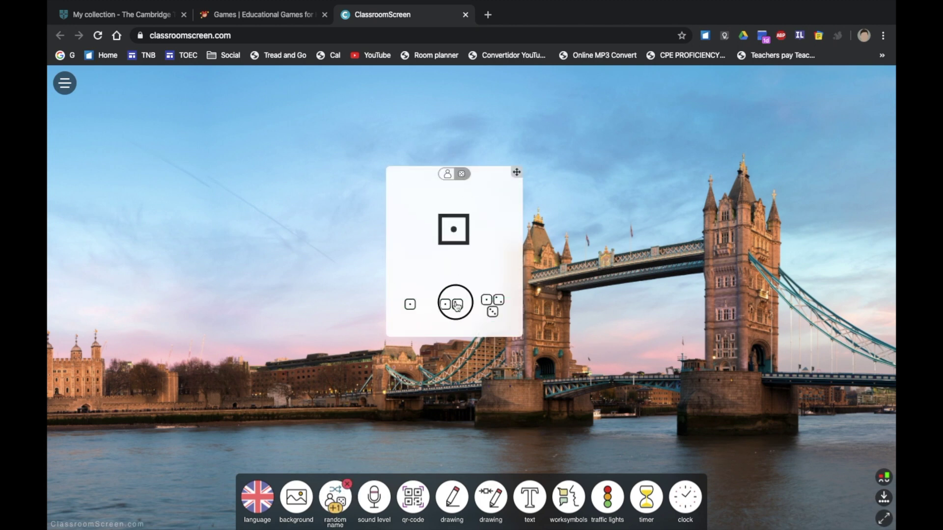
click(490, 308)
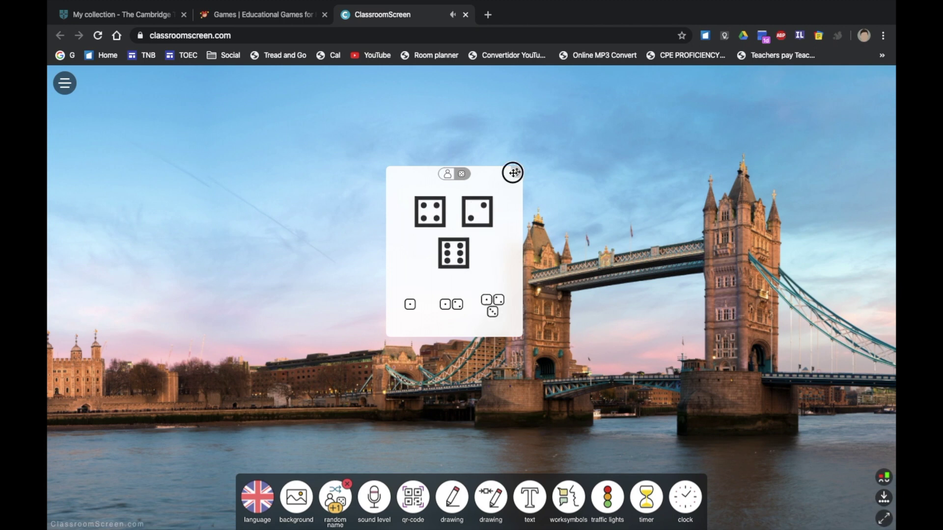
drag(513, 173, 499, 161)
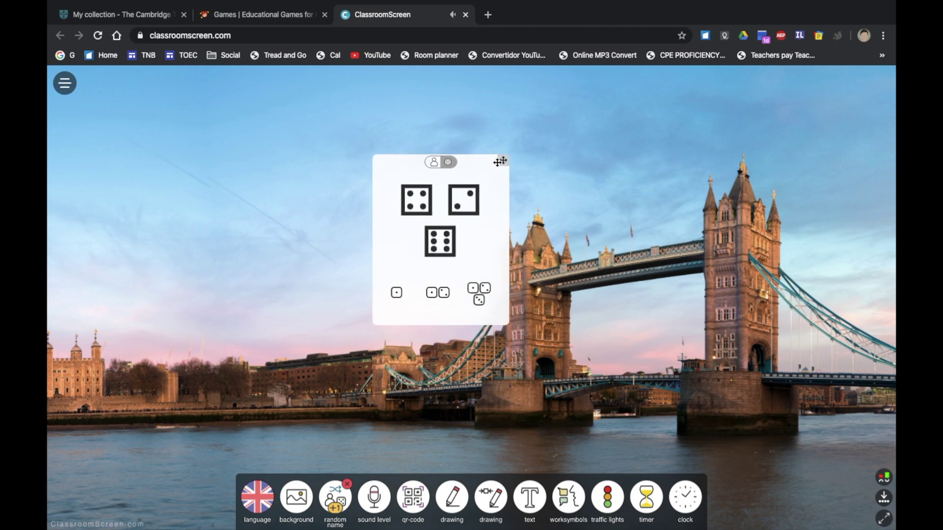
click(347, 485)
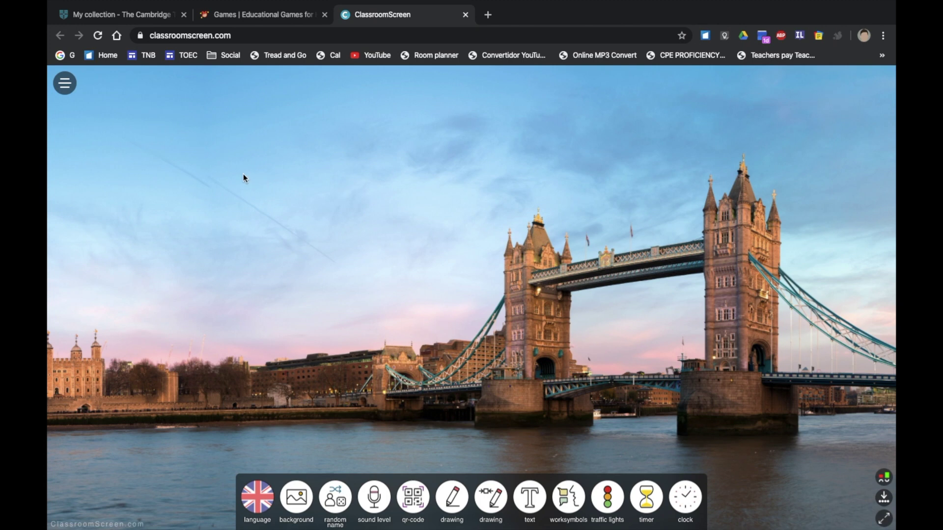
click(241, 16)
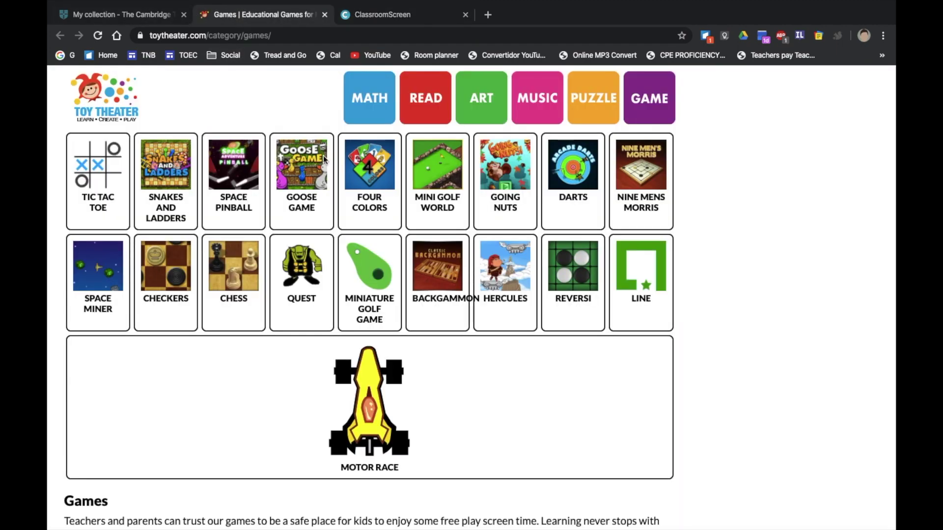
click(114, 16)
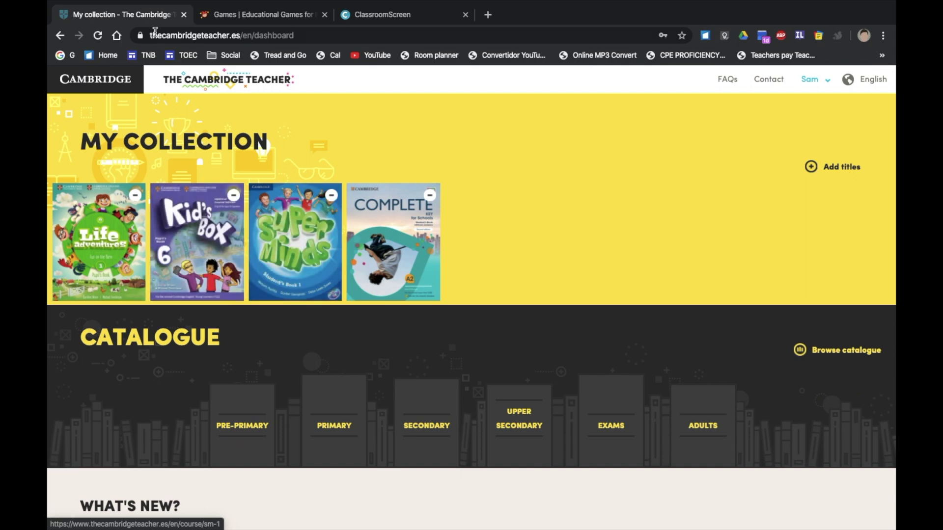
click(413, 16)
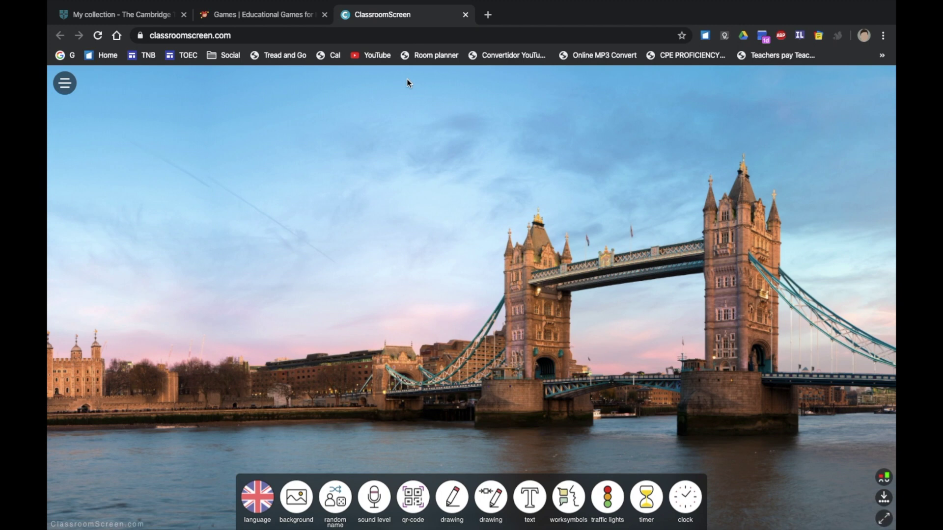
click(610, 502)
drag(519, 229, 483, 205)
click(646, 503)
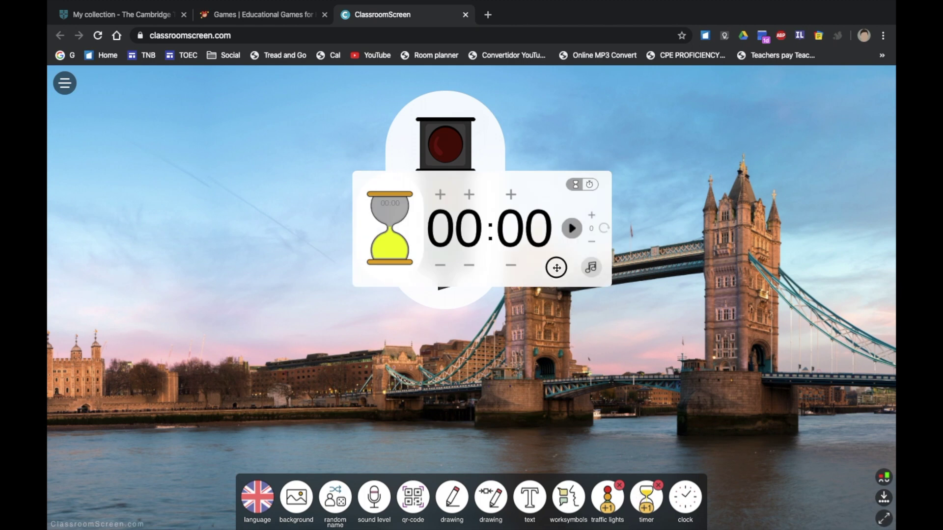
click(685, 498)
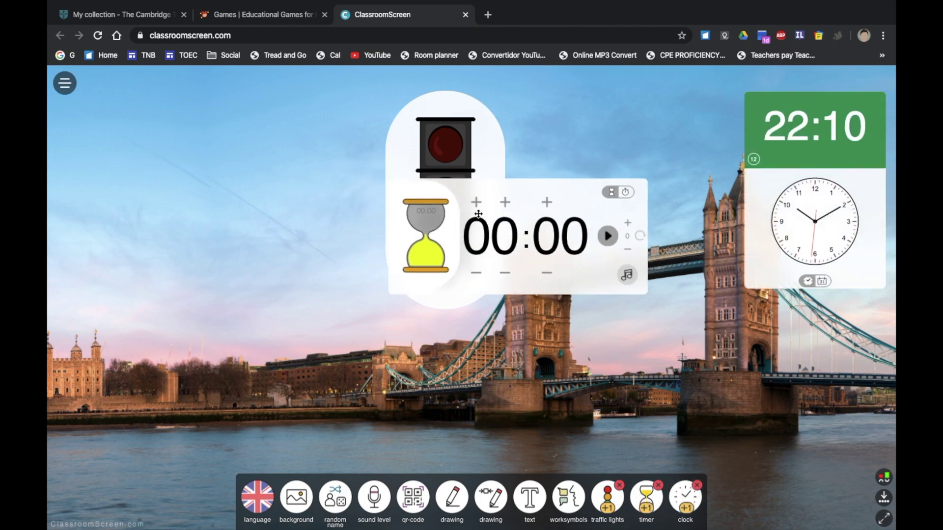
click(619, 485)
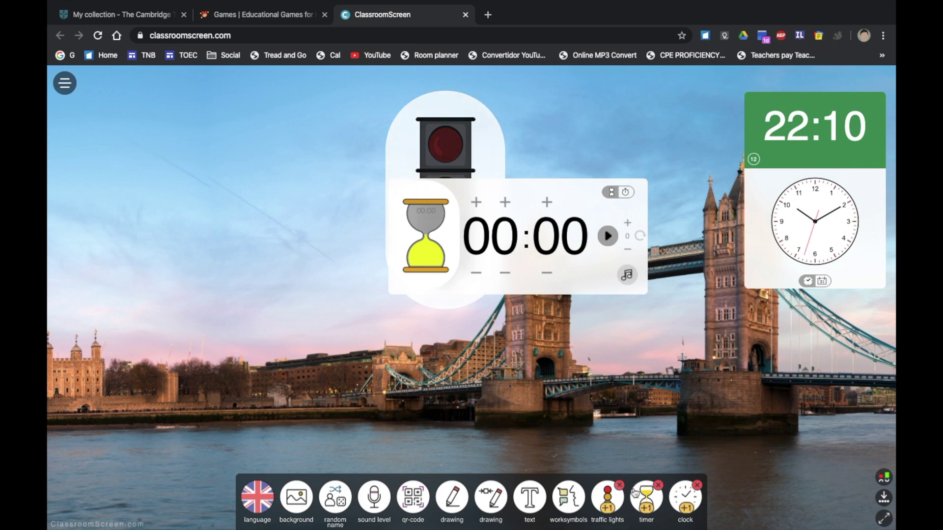
click(657, 485)
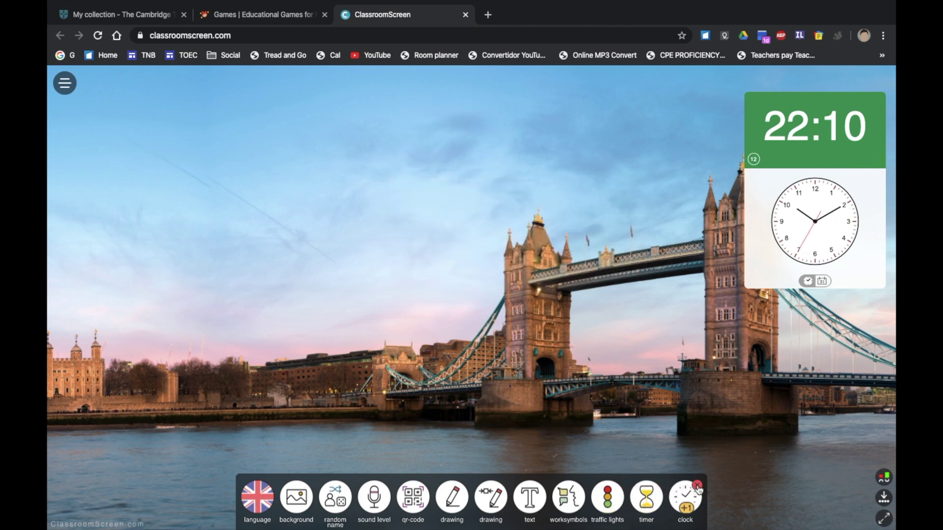
click(697, 485)
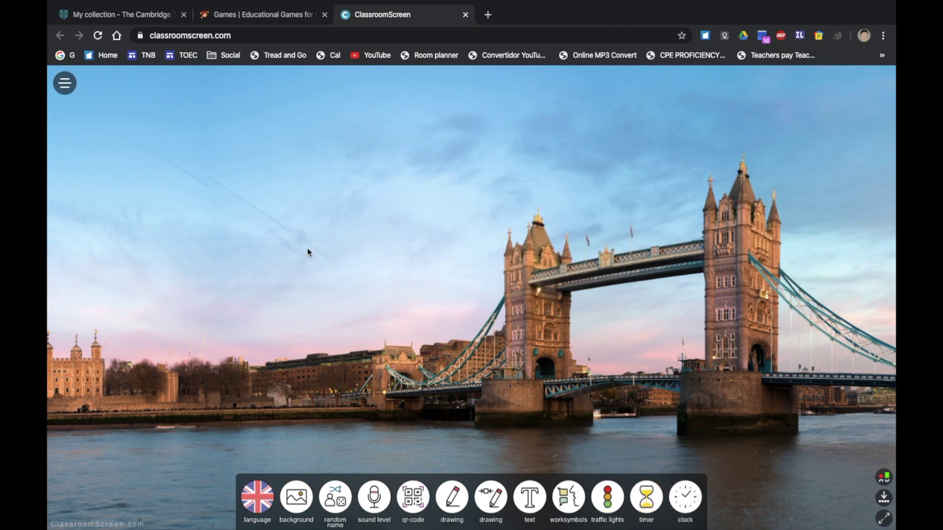